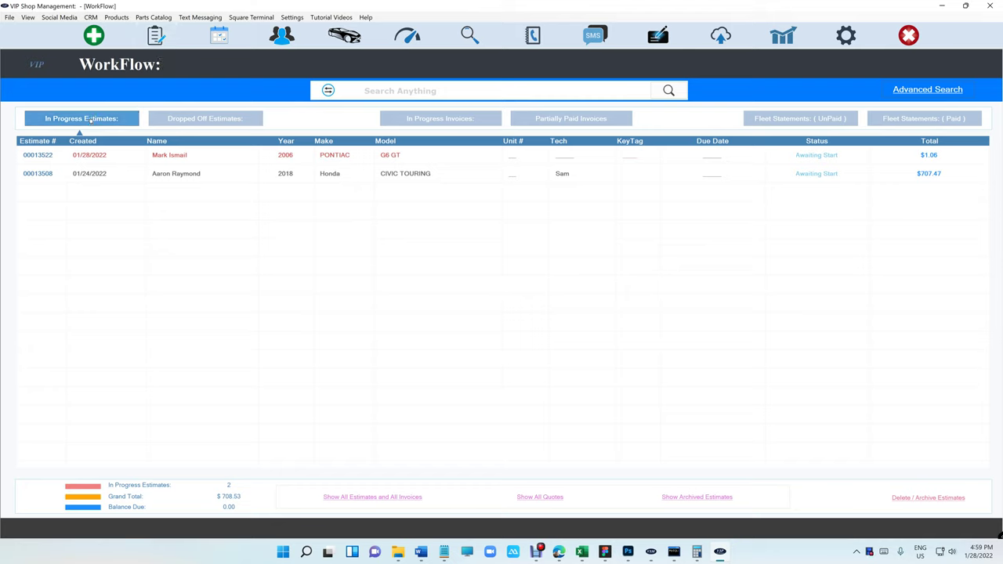
# Step: Browse dropped-off estimates, in-progress and partially paid invoices, then return to in-progress estimates
pyautogui.click(204, 118)
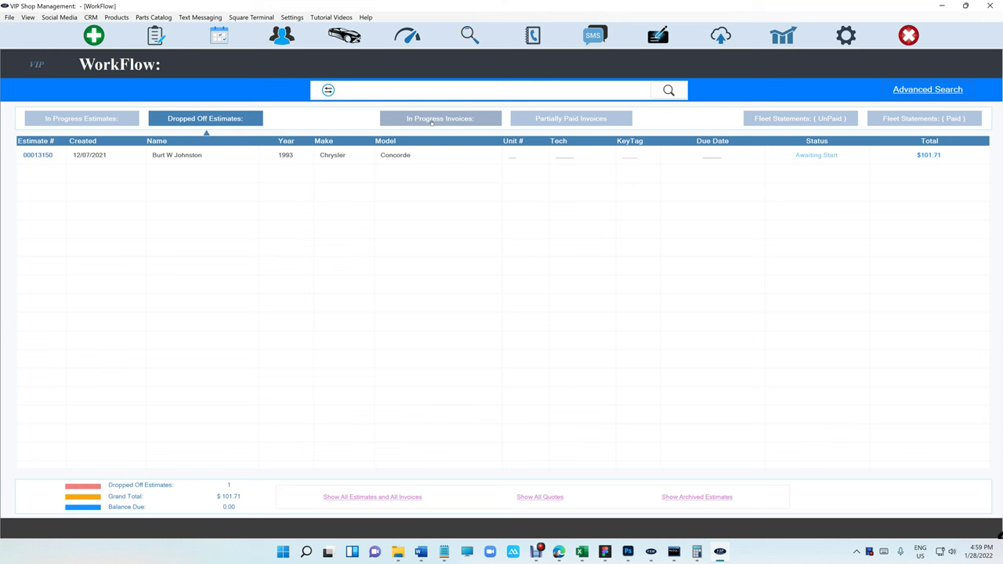
pyautogui.click(439, 119)
pyautogui.click(575, 119)
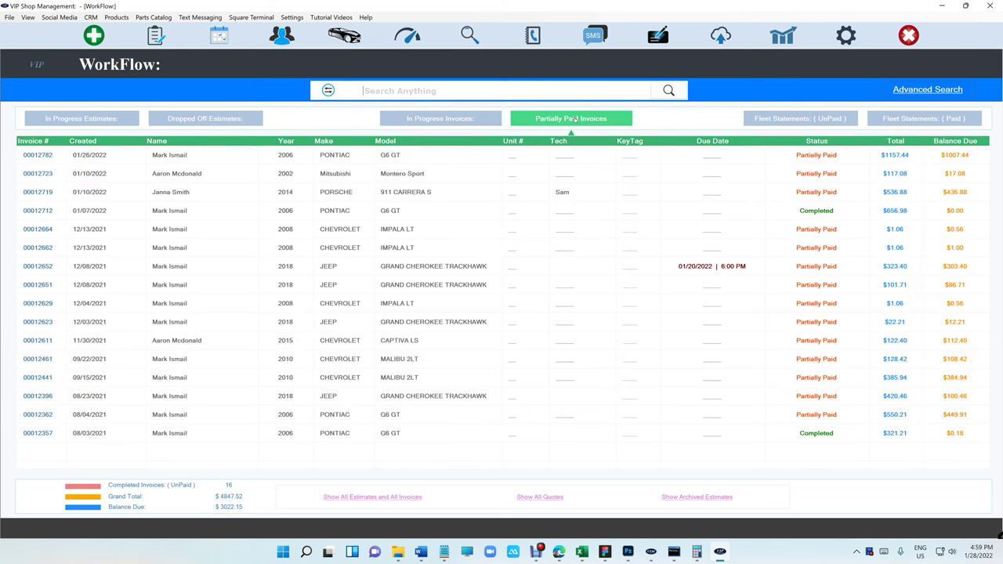
pyautogui.click(430, 123)
pyautogui.click(81, 118)
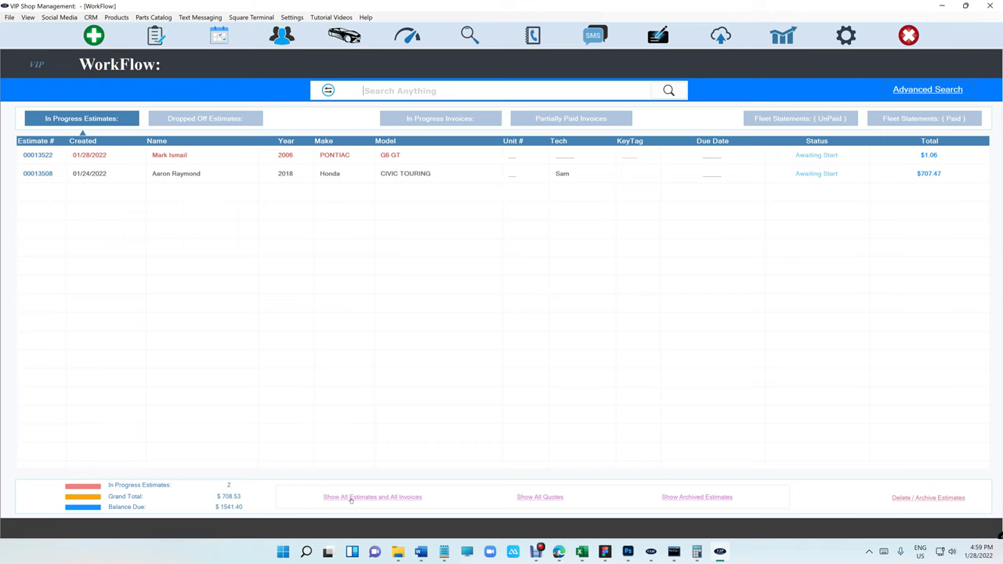
pyautogui.click(350, 498)
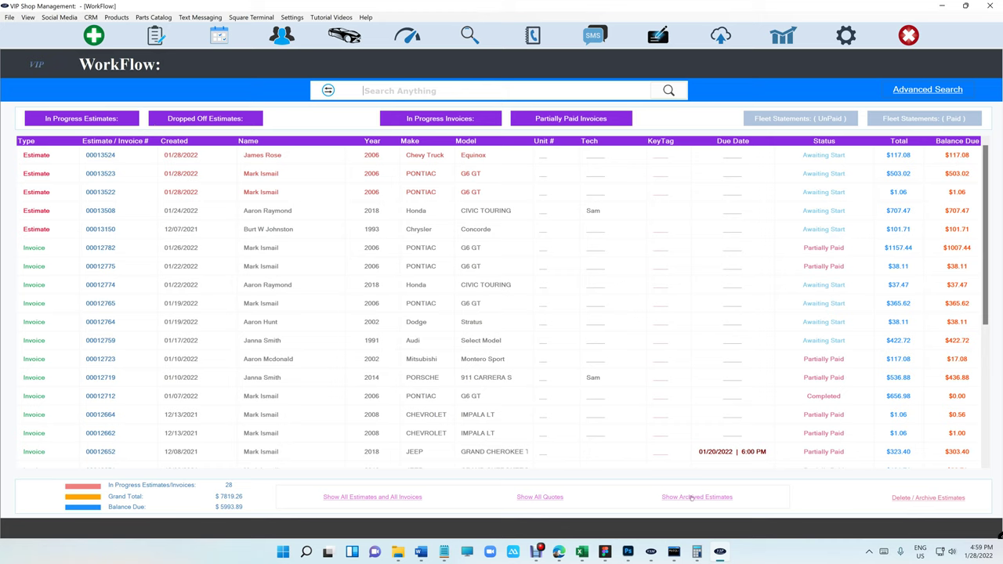
pyautogui.scroll(-5, 563, 308)
pyautogui.scroll(5, 562, 324)
pyautogui.click(362, 90)
pyautogui.write('2018')
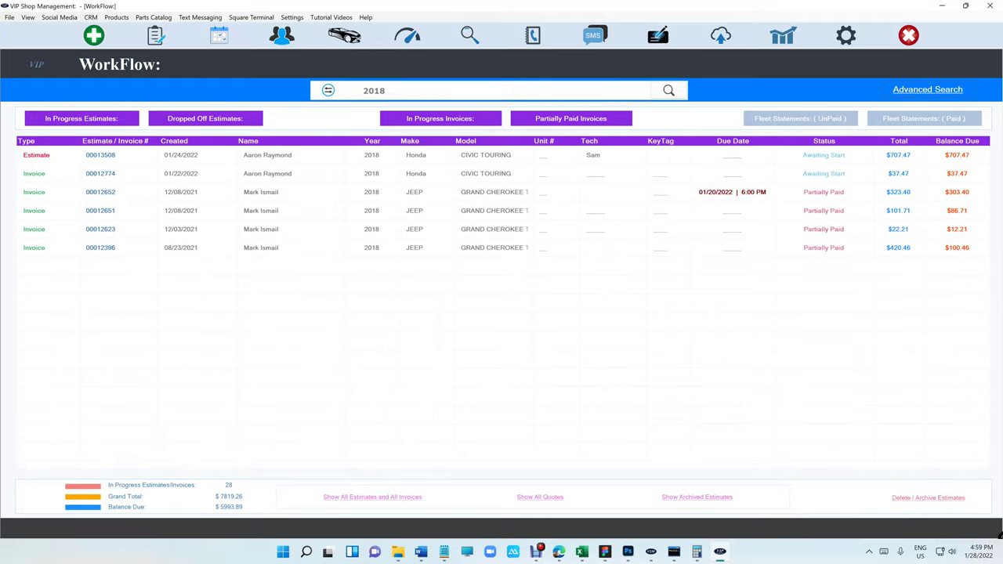
pyautogui.press('BackSpace')
pyautogui.press('BackSpace')
pyautogui.press('BackSpace')
pyautogui.press('BackSpace')
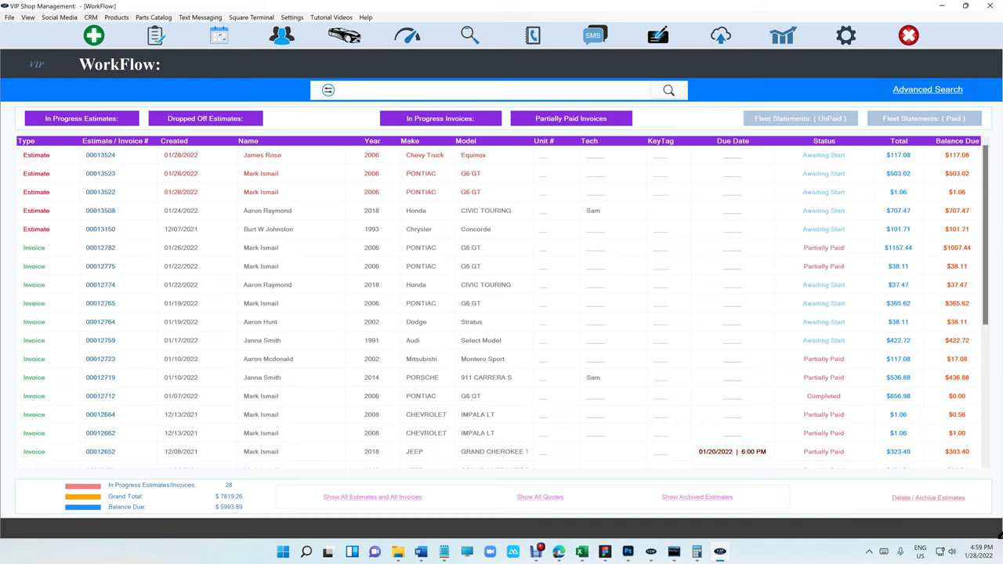
pyautogui.write('james')
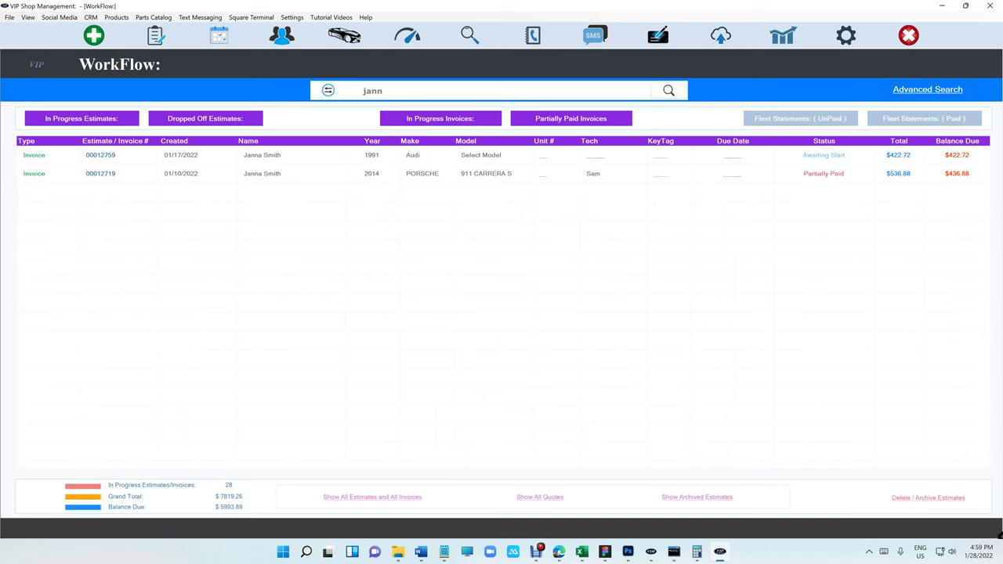
pyautogui.press('BackSpace')
pyautogui.press('BackSpace')
pyautogui.press('BackSpace')
pyautogui.press('BackSpace')
pyautogui.press('BackSpace')
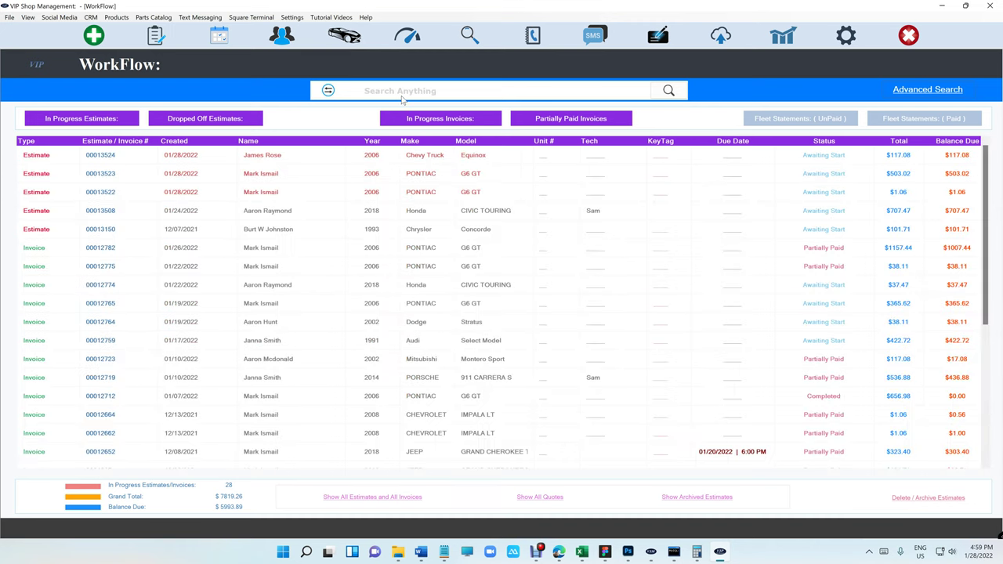
pyautogui.click(112, 118)
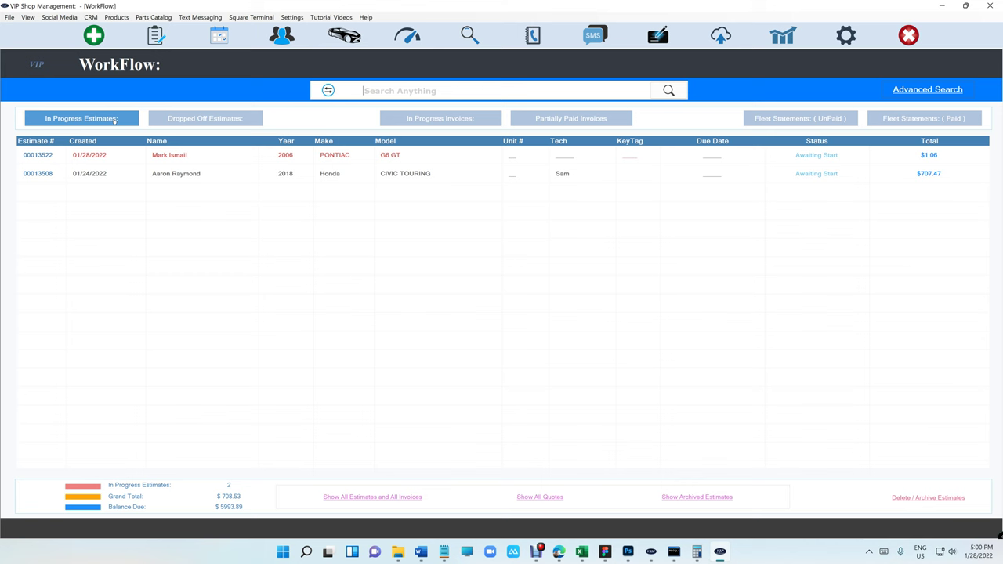
pyautogui.click(402, 499)
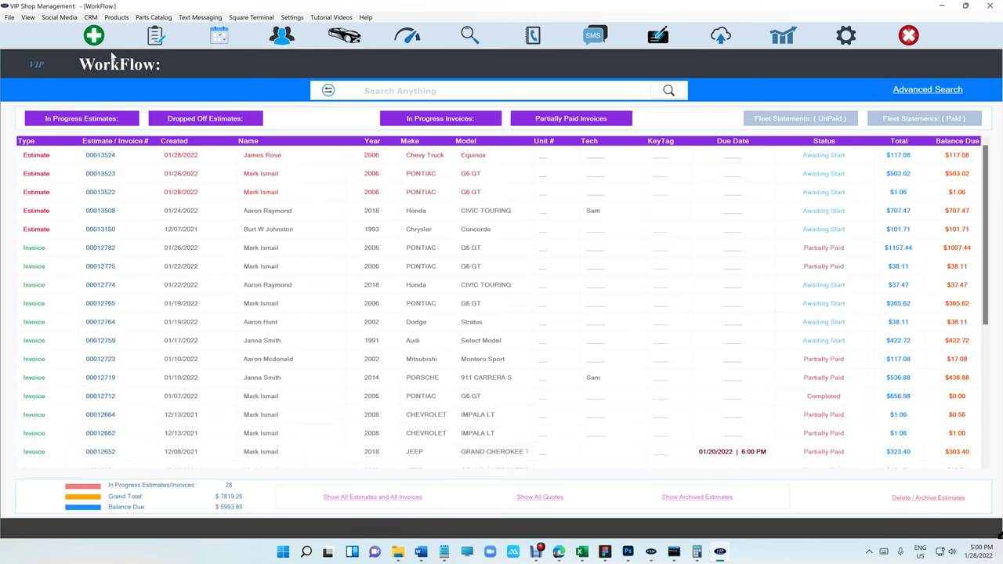
pyautogui.click(93, 36)
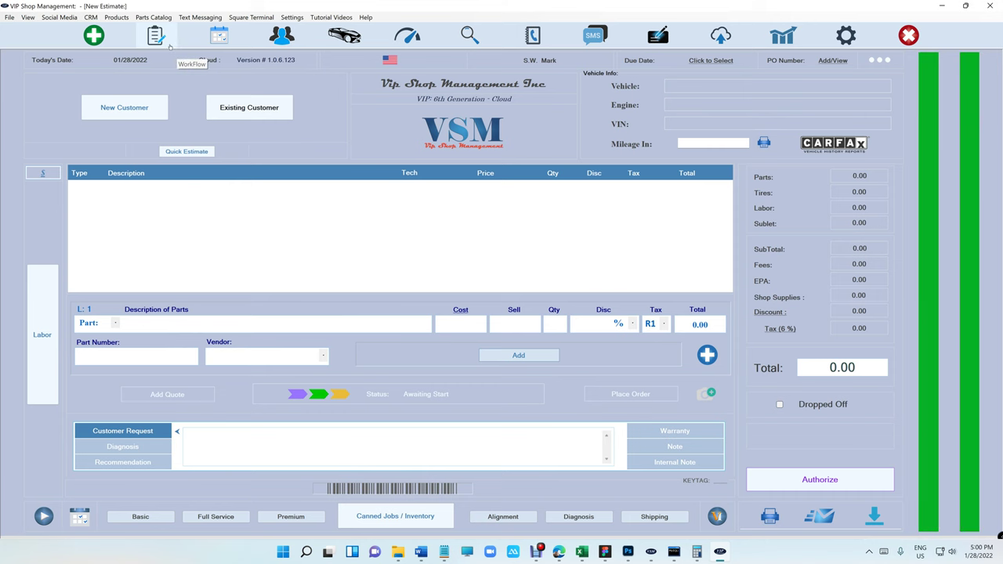
pyautogui.click(161, 44)
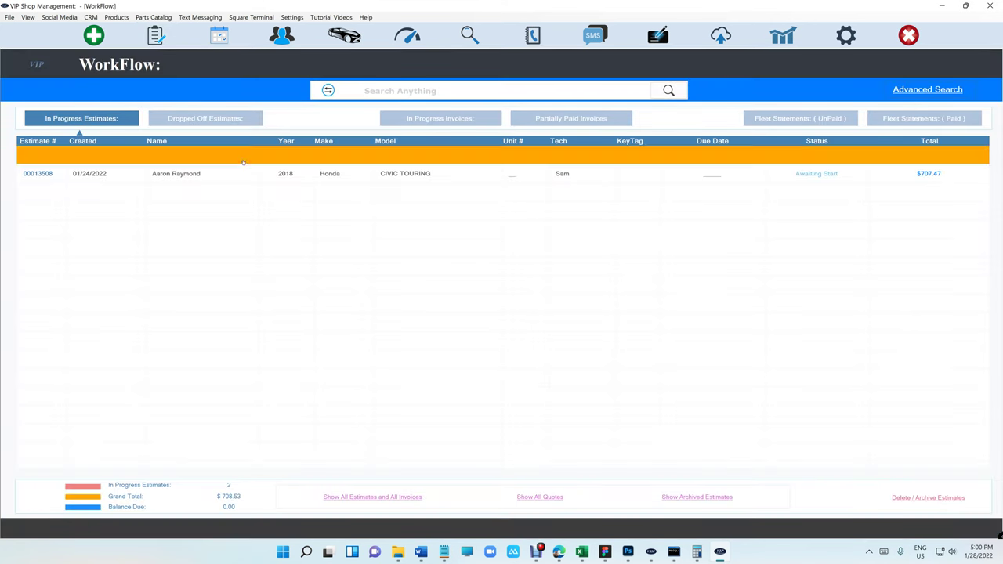
# Step: Email estimate 00013522 as an approval request, adding a second recipient address after a comma
pyautogui.doubleClick(242, 163)
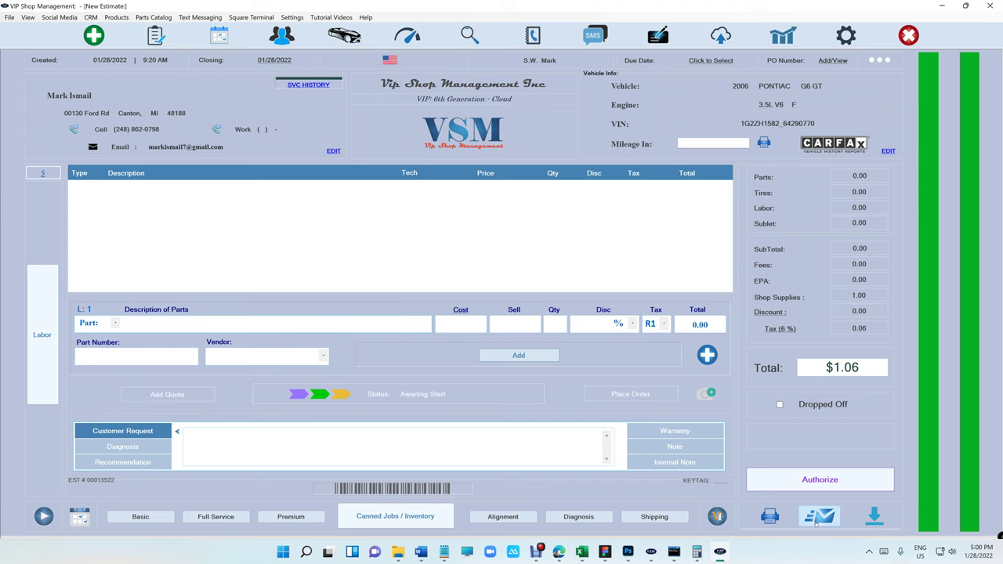
pyautogui.click(815, 524)
pyautogui.click(483, 296)
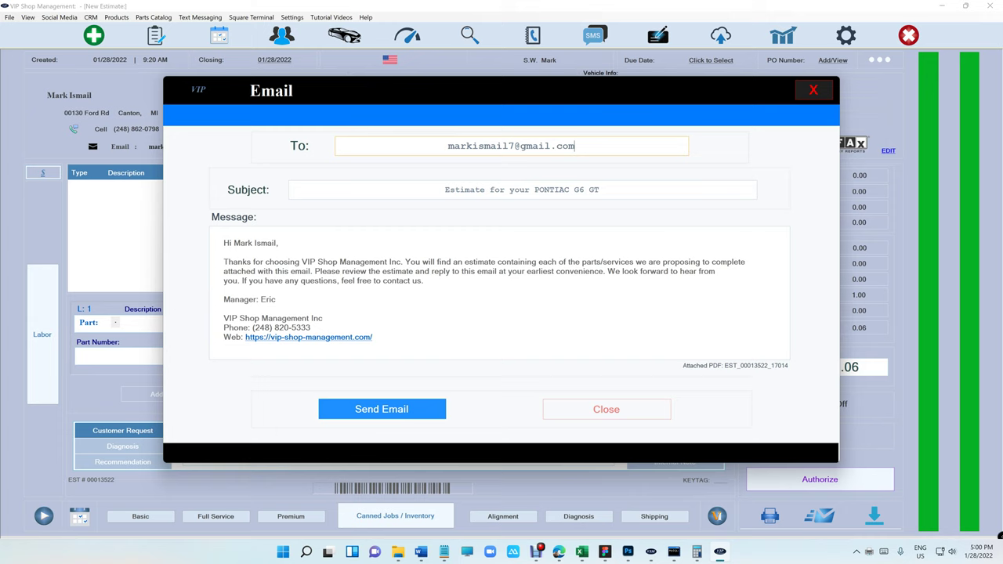
pyautogui.write(',')
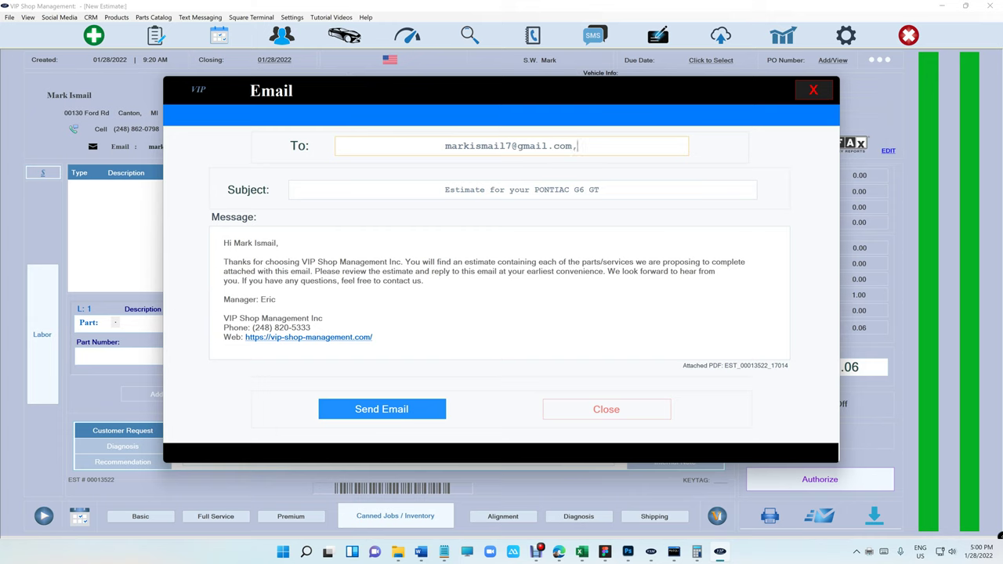
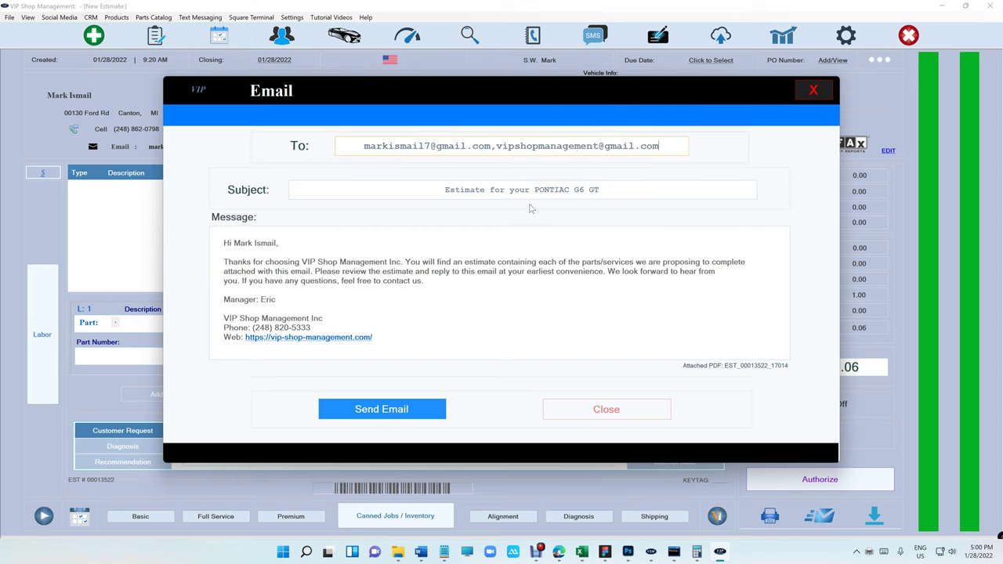
pyautogui.click(440, 406)
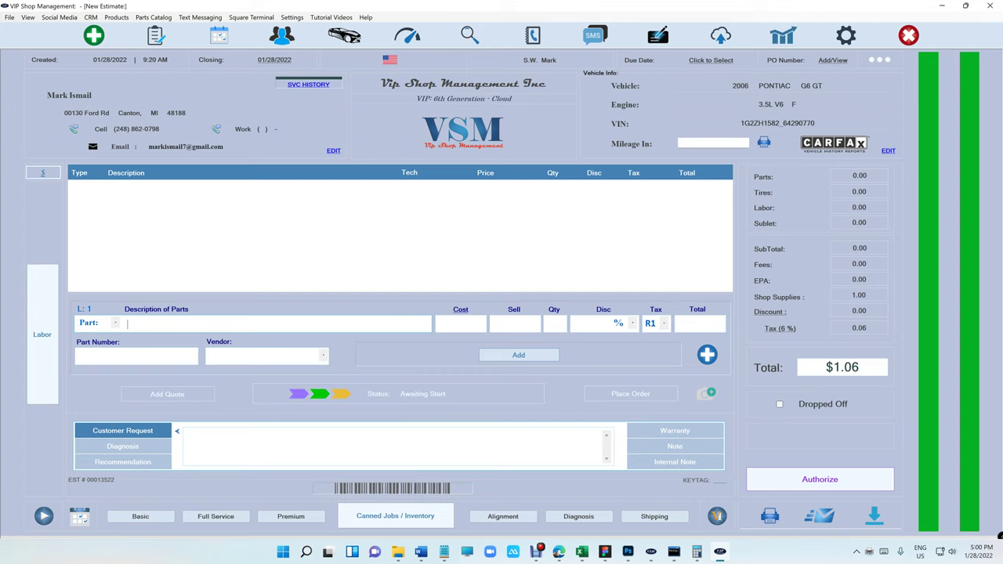
# Step: Start a blank new estimate in place of the Pontiac estimate
pyautogui.click(95, 36)
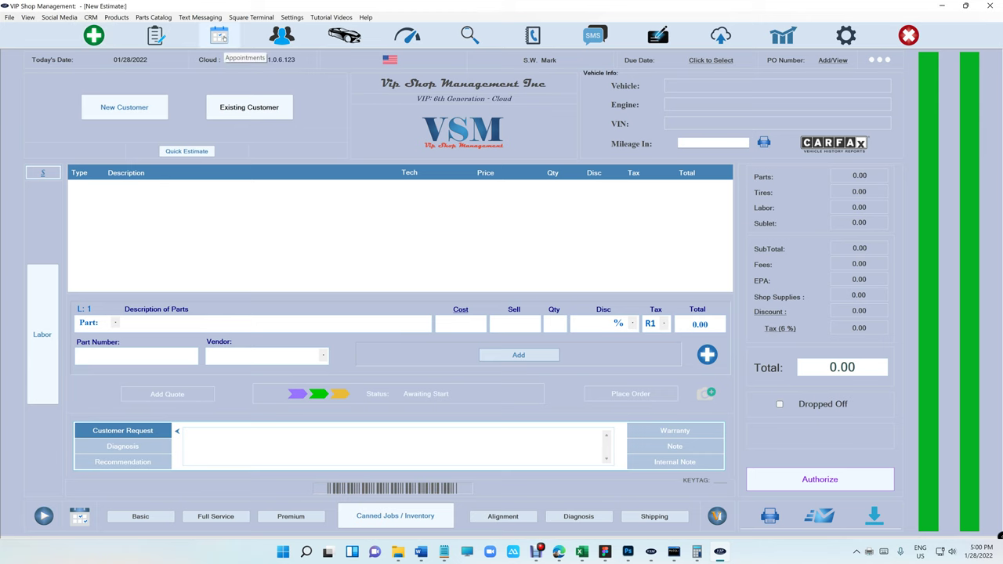
# Step: Book the Thursday January 27, 3:00 PM slot for Alignment, entering the customer's phone number and name
pyautogui.click(219, 35)
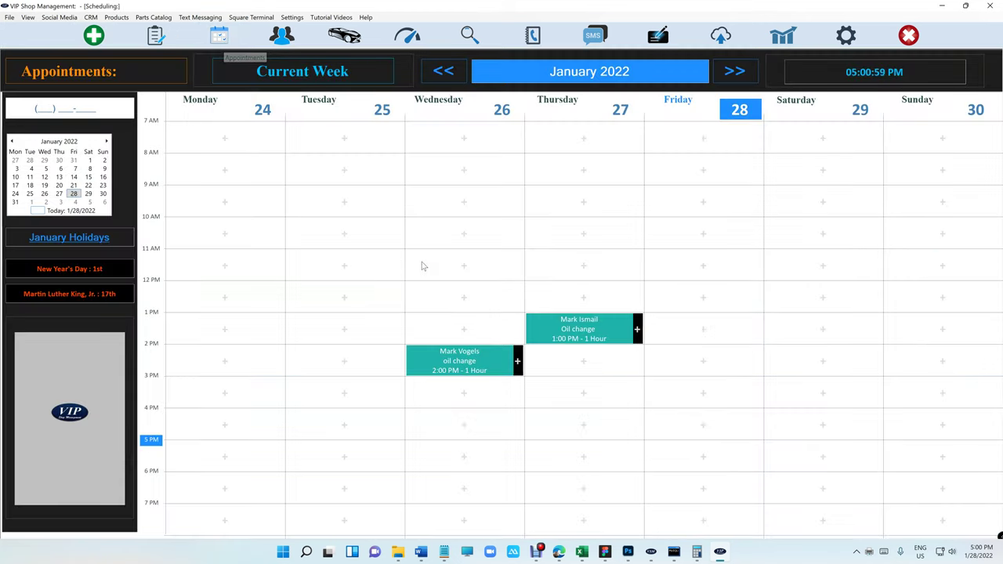
pyautogui.click(578, 397)
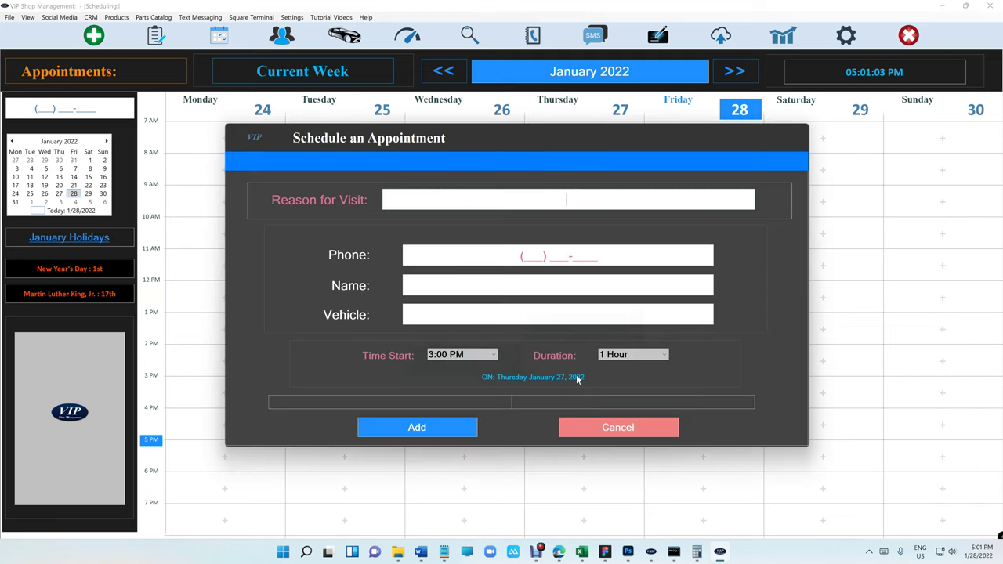
pyautogui.write('Aln')
pyautogui.press('BackSpace')
pyautogui.press('Down')
pyautogui.press('Return')
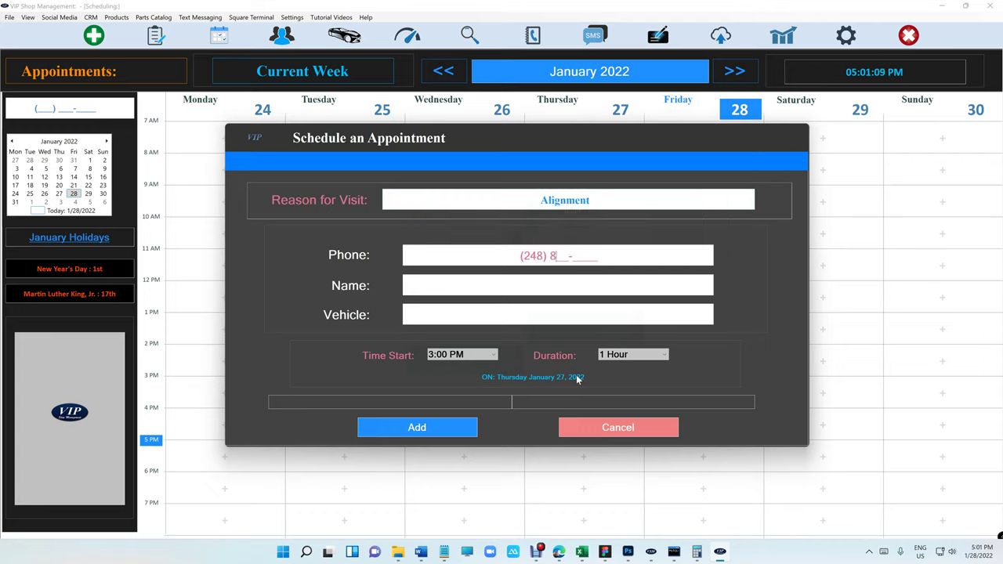
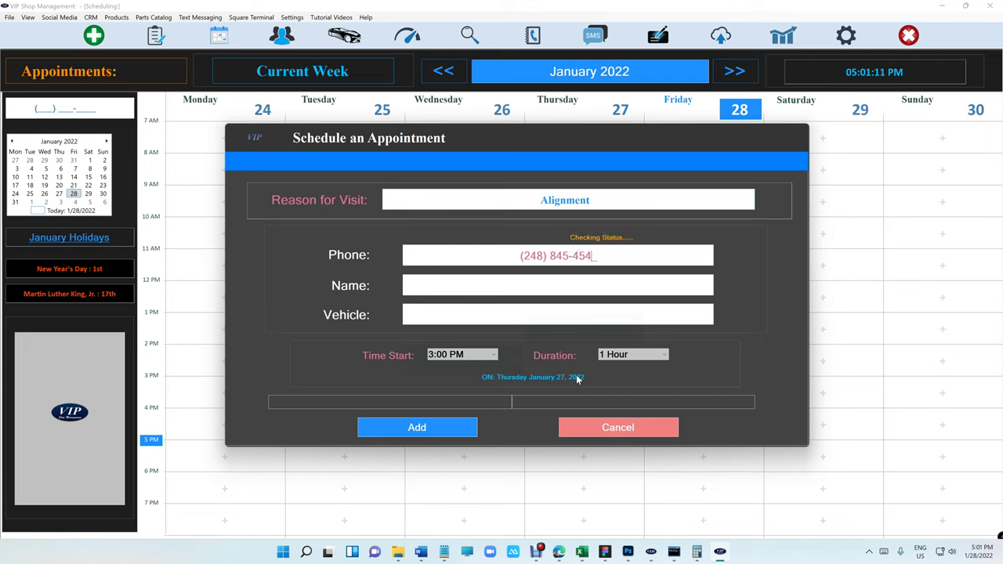
pyautogui.write('Mark')
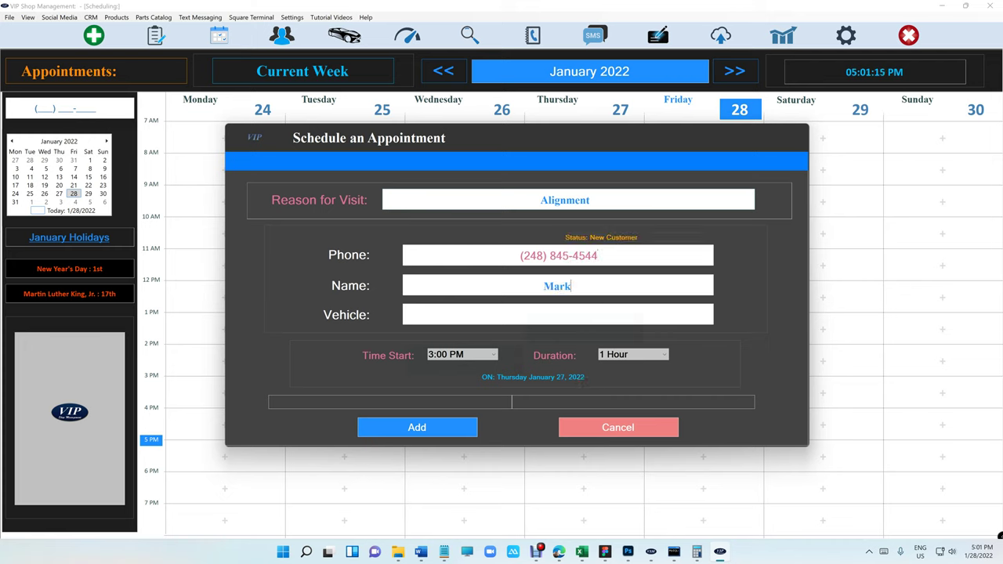